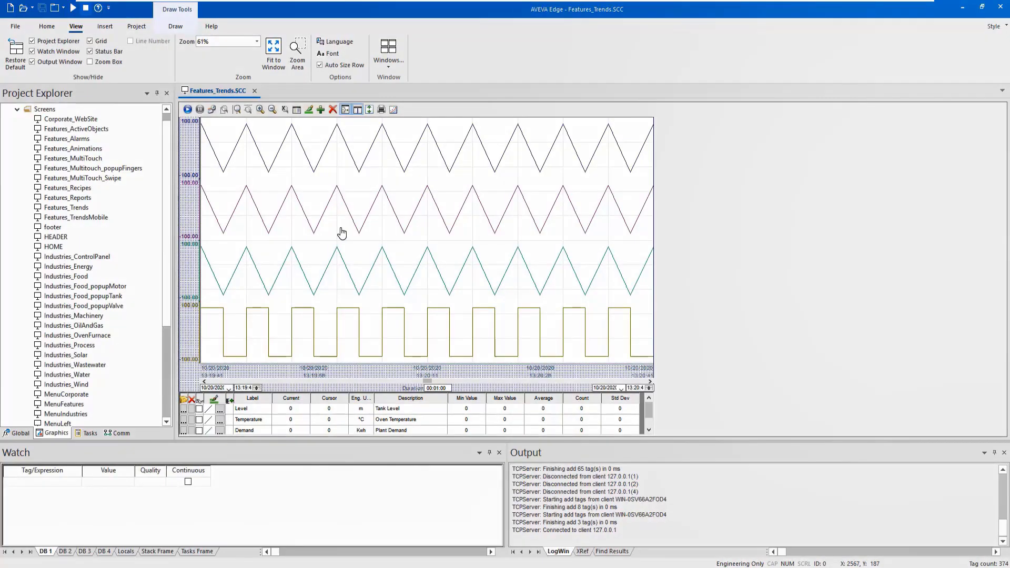
- Insert a trend logger sheet described 'Publishing Data from Edge to Insight' using the Historian history format
click(88, 433)
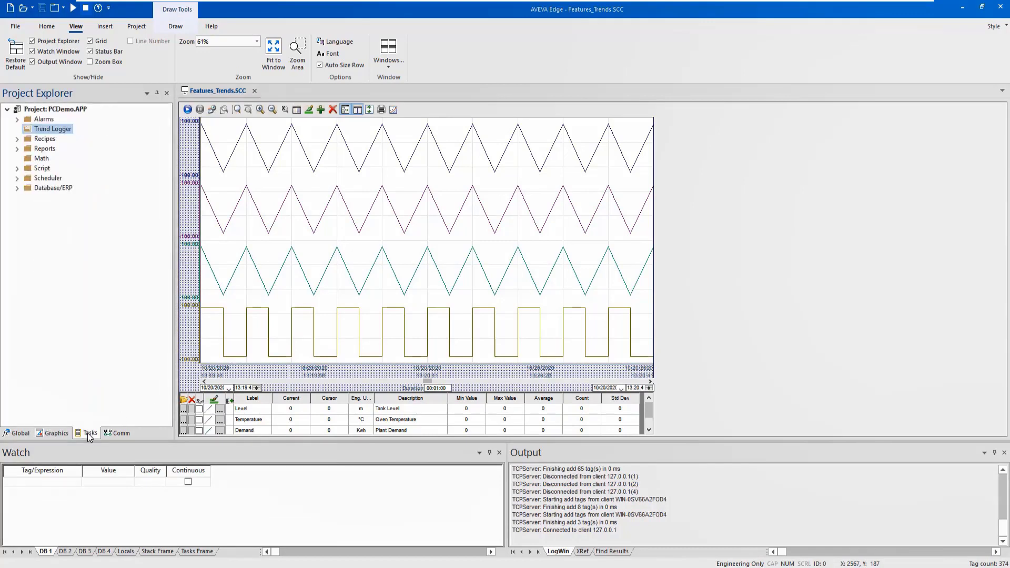
right_click(63, 133)
click(77, 135)
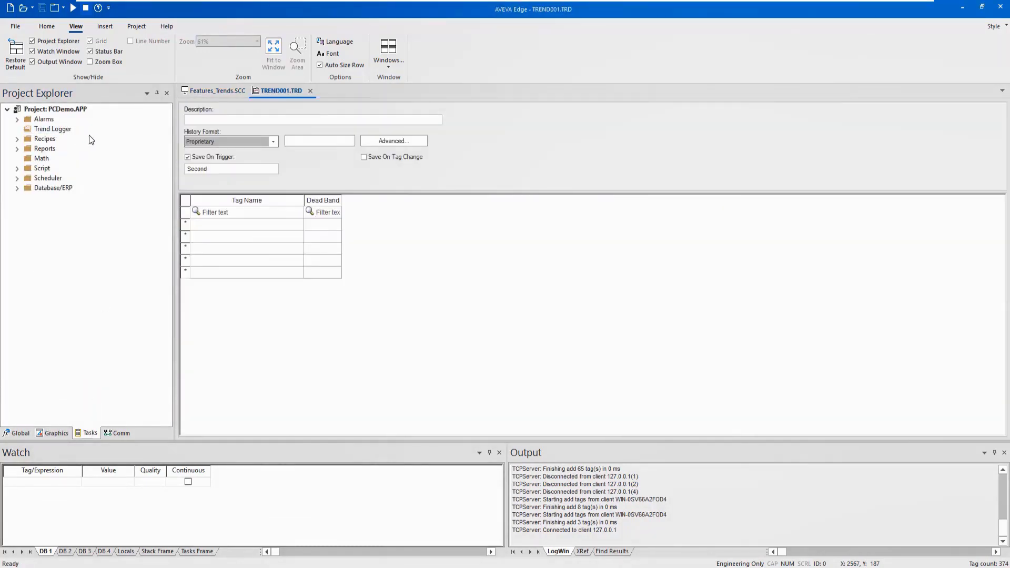
click(193, 120)
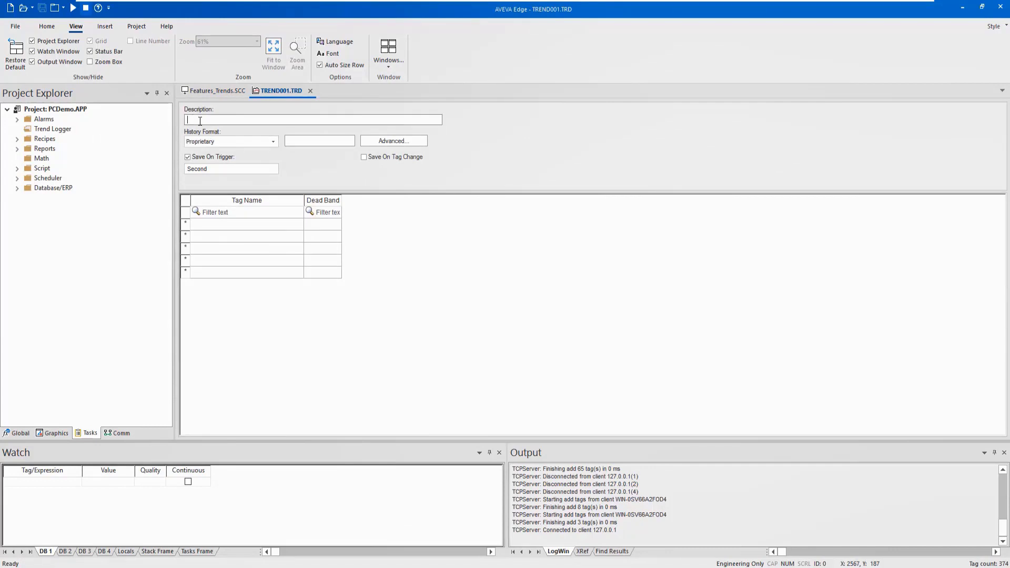
text(P)
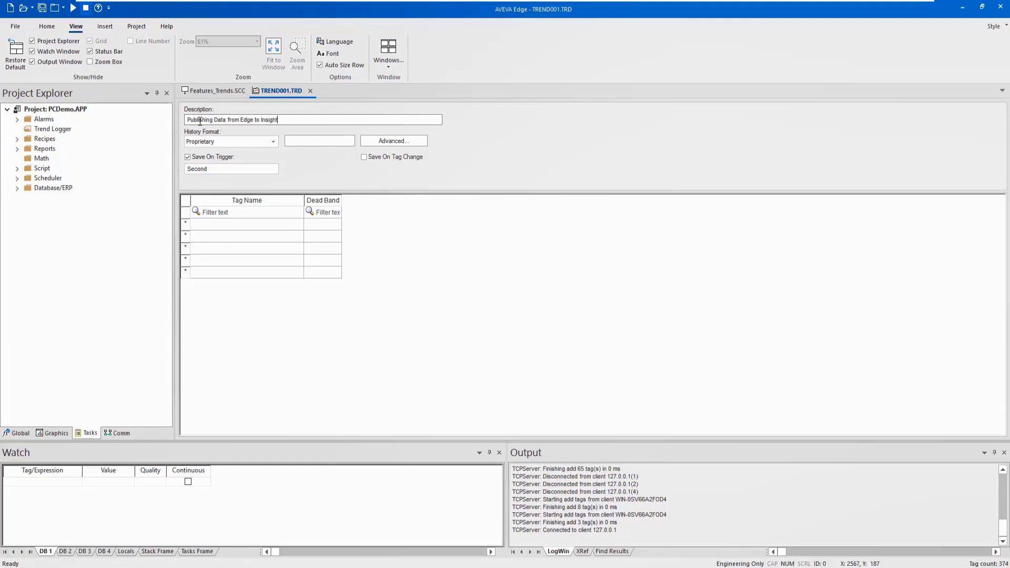
click(227, 141)
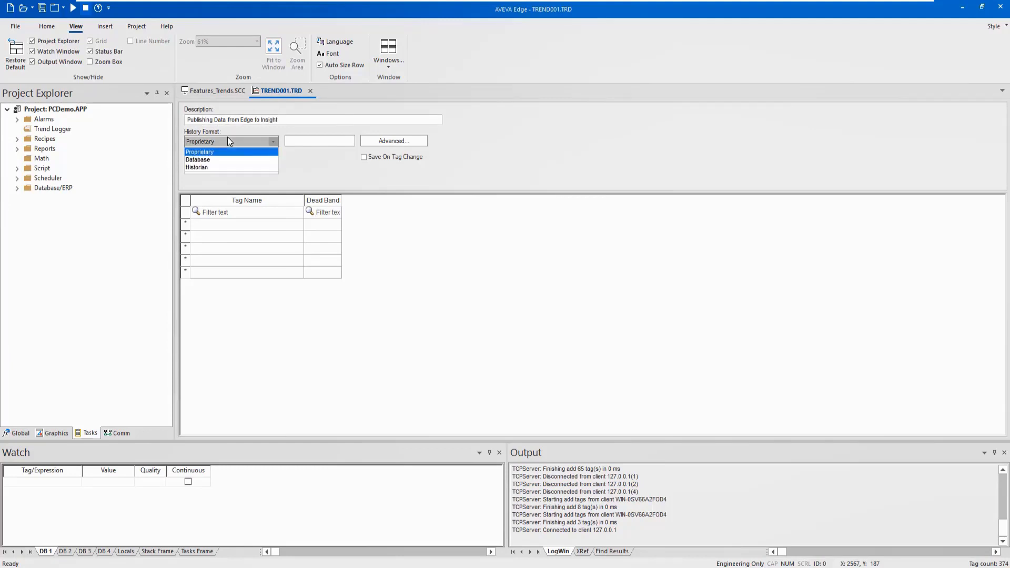
click(218, 167)
- Connect the historian to AVEVA Insight (Publisher) named Edge with Store and Forward, and enable Save On Tag Change
click(311, 140)
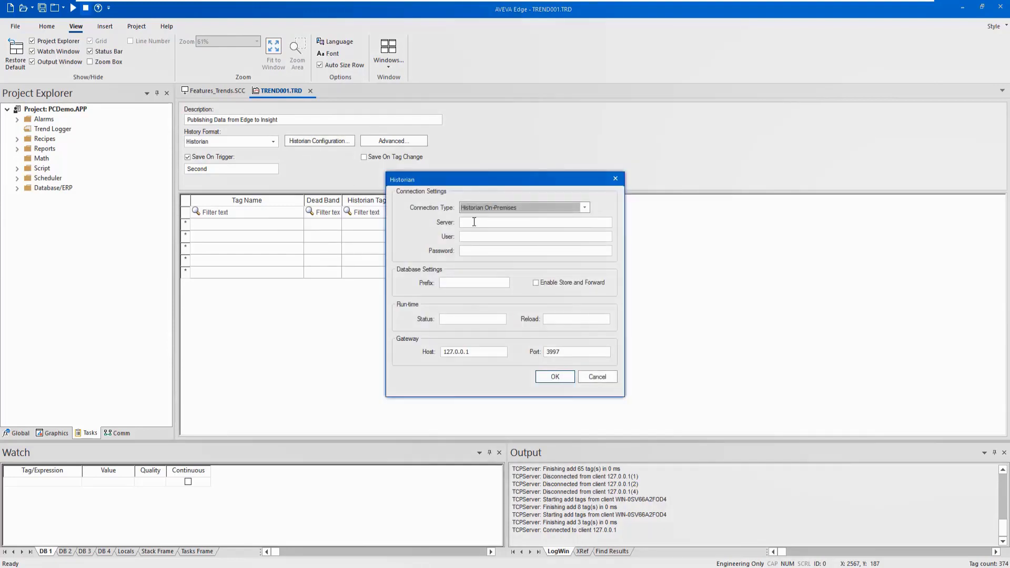
click(506, 209)
click(510, 223)
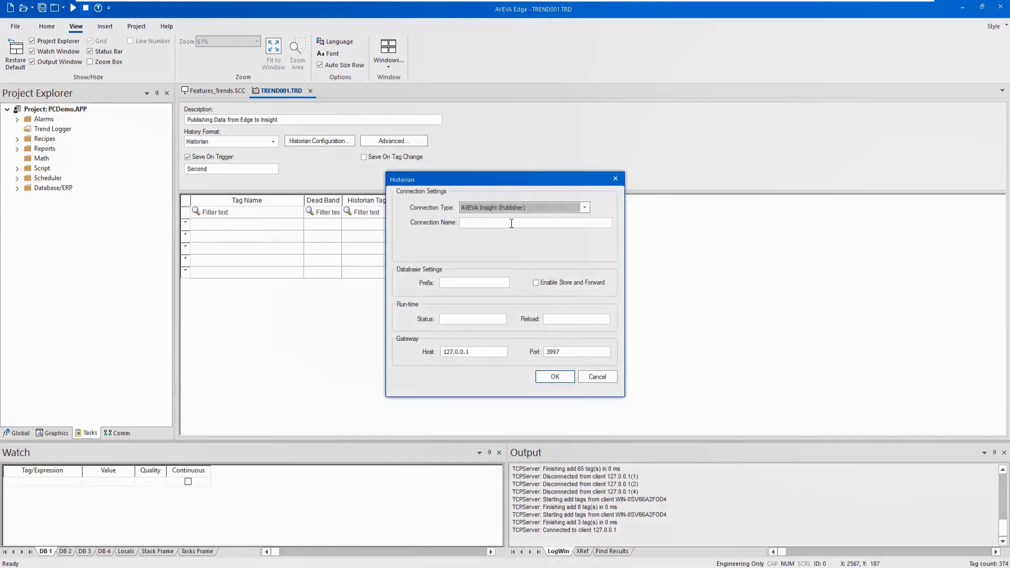
click(511, 222)
text(Edge)
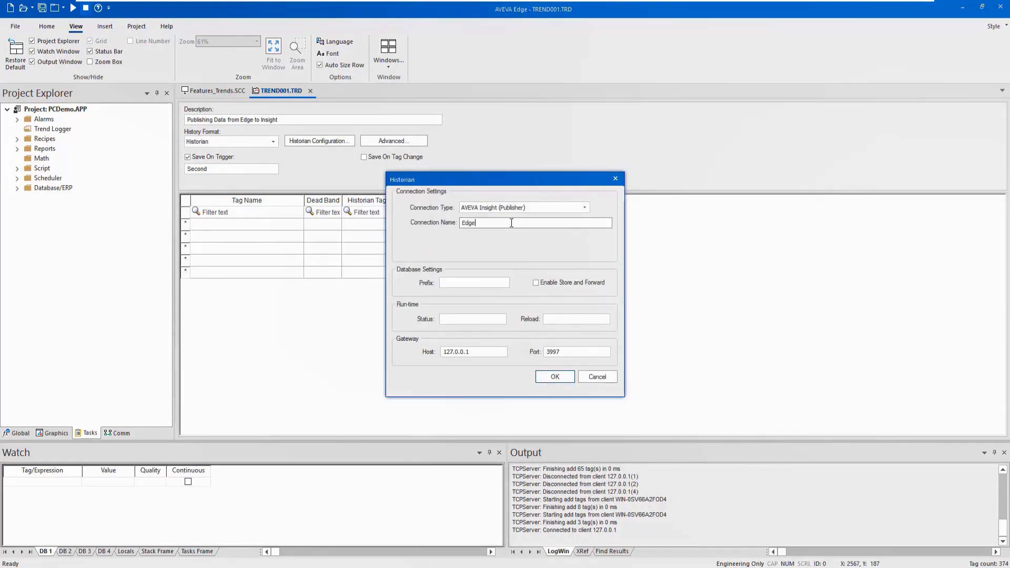
click(476, 283)
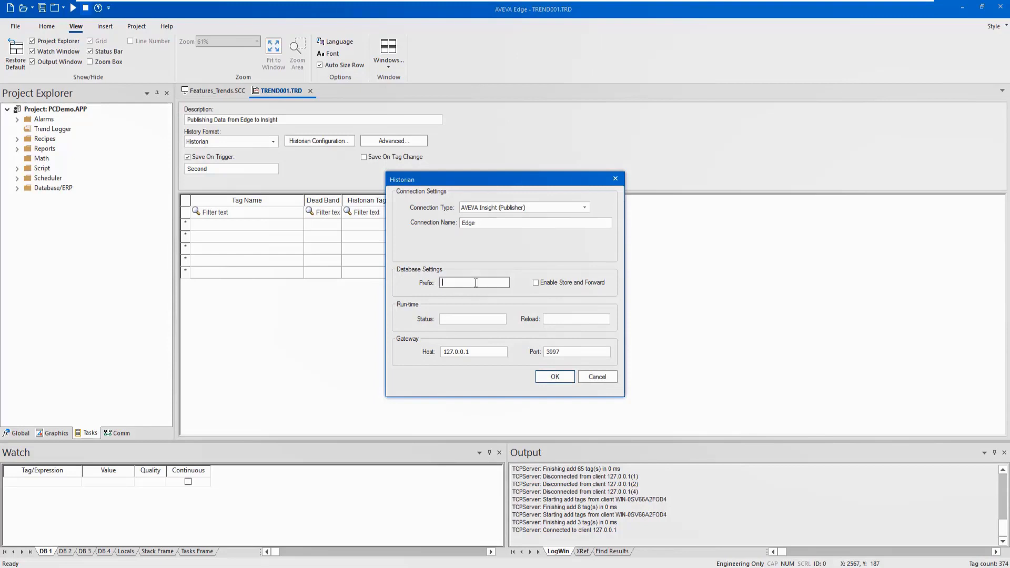
click(554, 285)
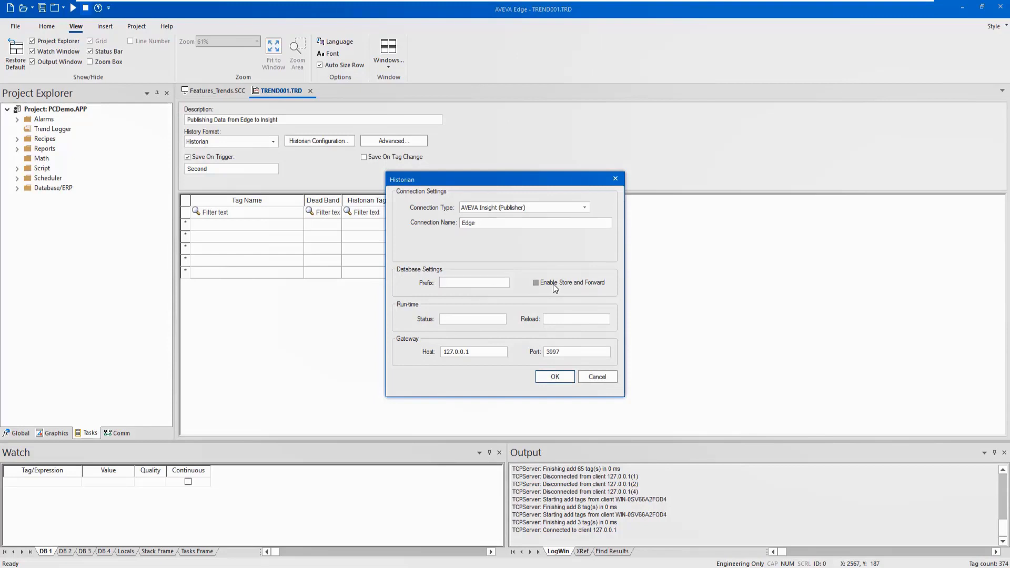
click(547, 380)
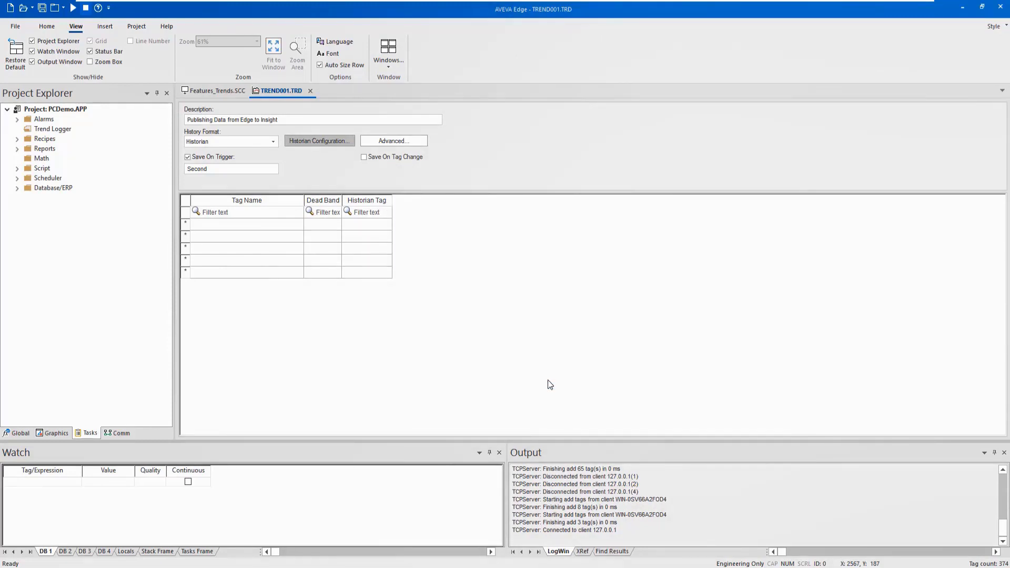
click(397, 156)
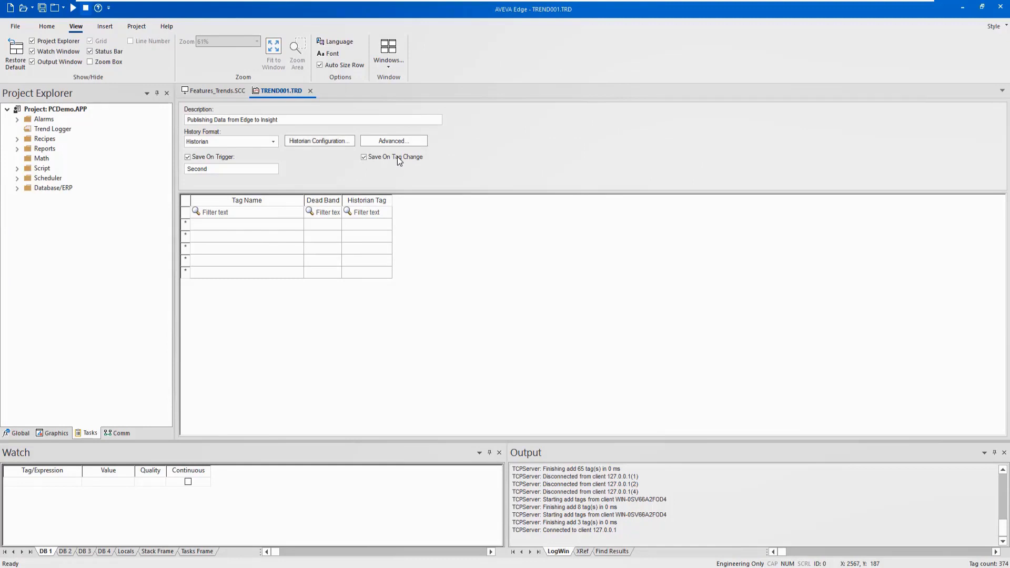
- Copy the eight pen tag names from the Features_Trends chart into the sheet's Tag Name column
click(195, 92)
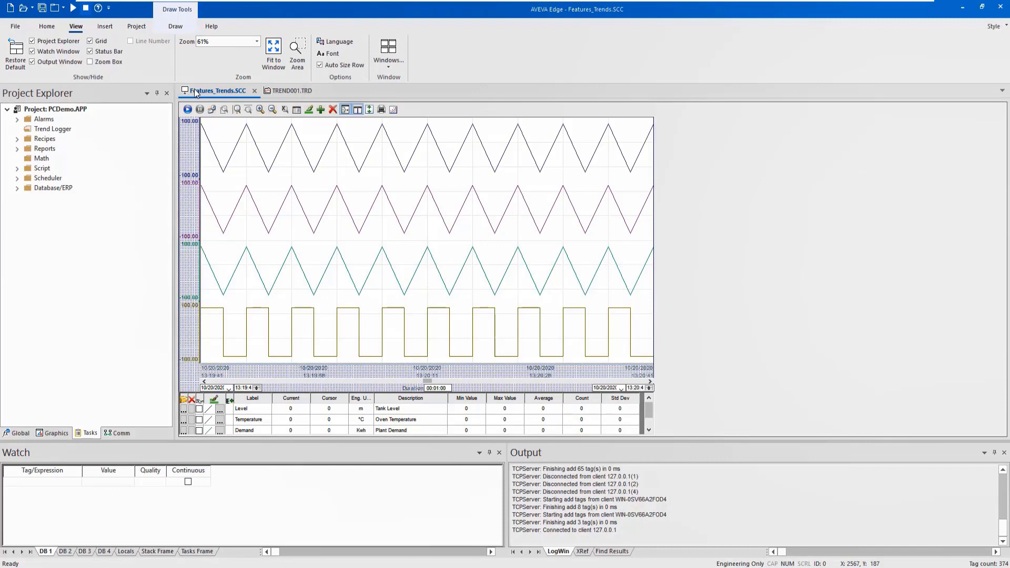
double_click(341, 236)
click(153, 203)
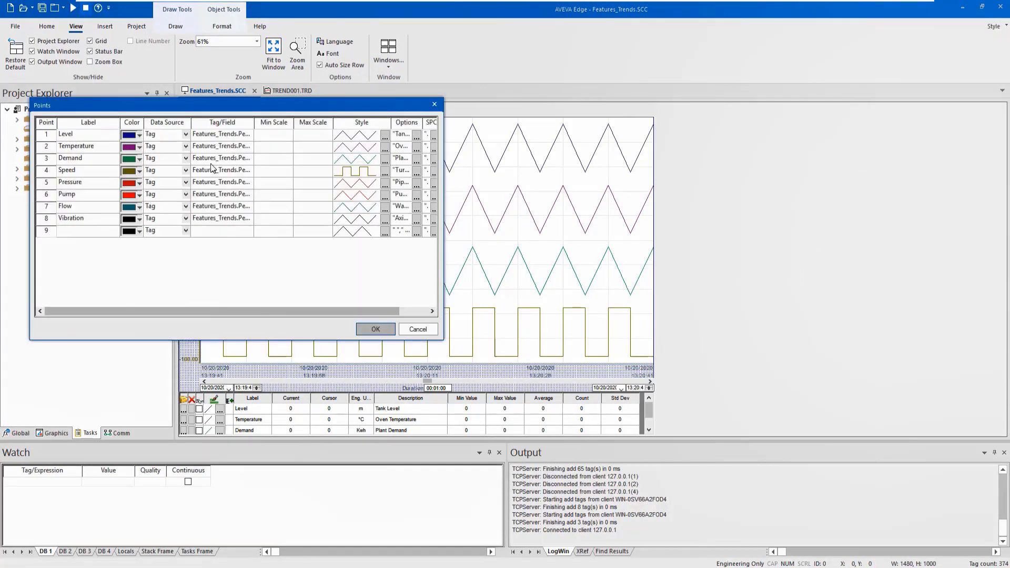
drag(218, 135, 223, 219)
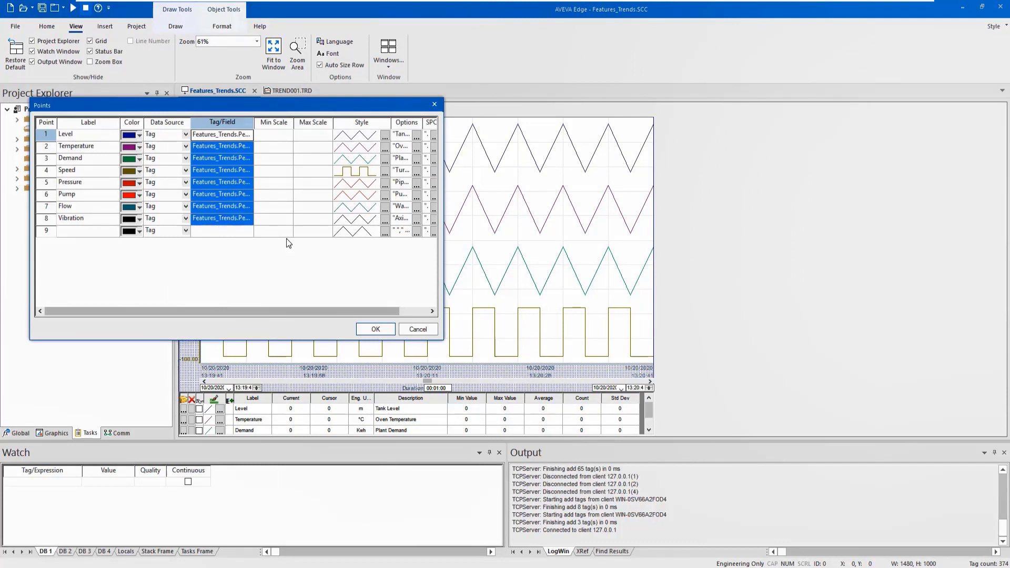
click(402, 330)
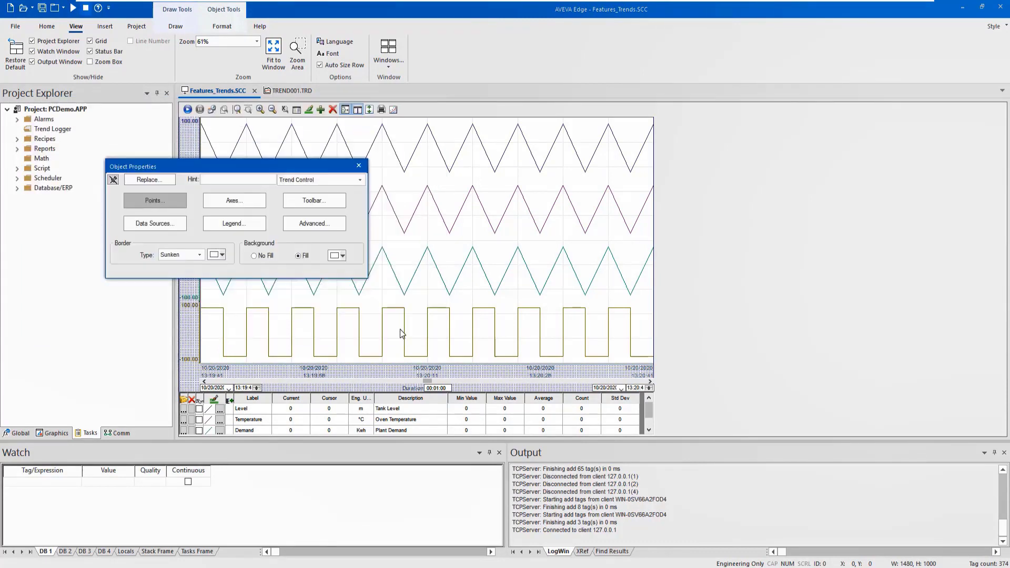
click(363, 167)
click(273, 91)
click(258, 227)
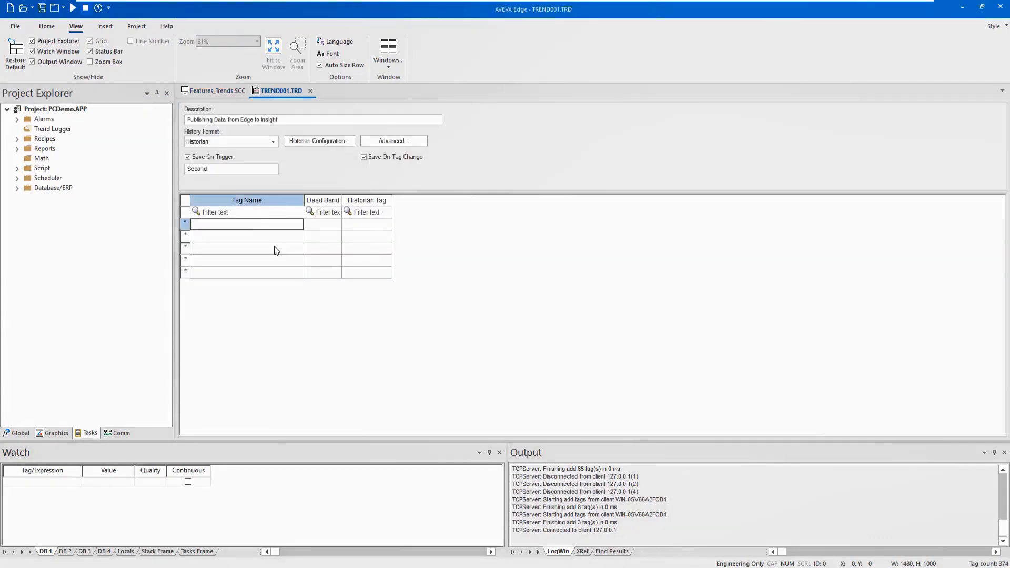
text(Features_Trends.PenSin Features_Trends.PenRampUp Features_Trends.PenWaveUp Features_Trends.PenOnOff Features_Trends.PenCos Features_Trends.PenRampDown Features_Trends.PenWaveDown Features_Trends.PenRandom)
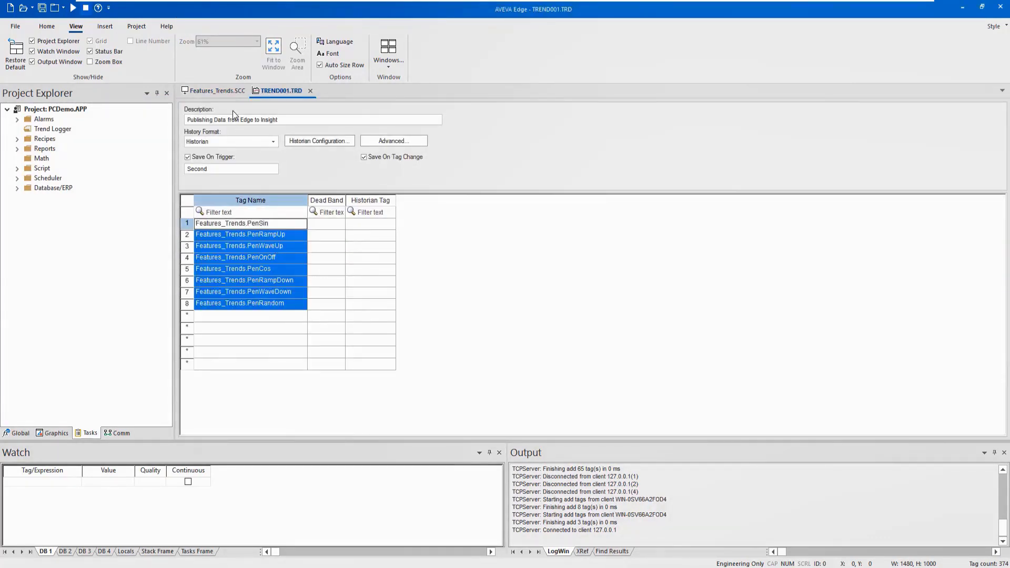
- Paste the pen labels Level through Vibration into the Historian Tag column and close the sheet
click(227, 91)
double_click(263, 194)
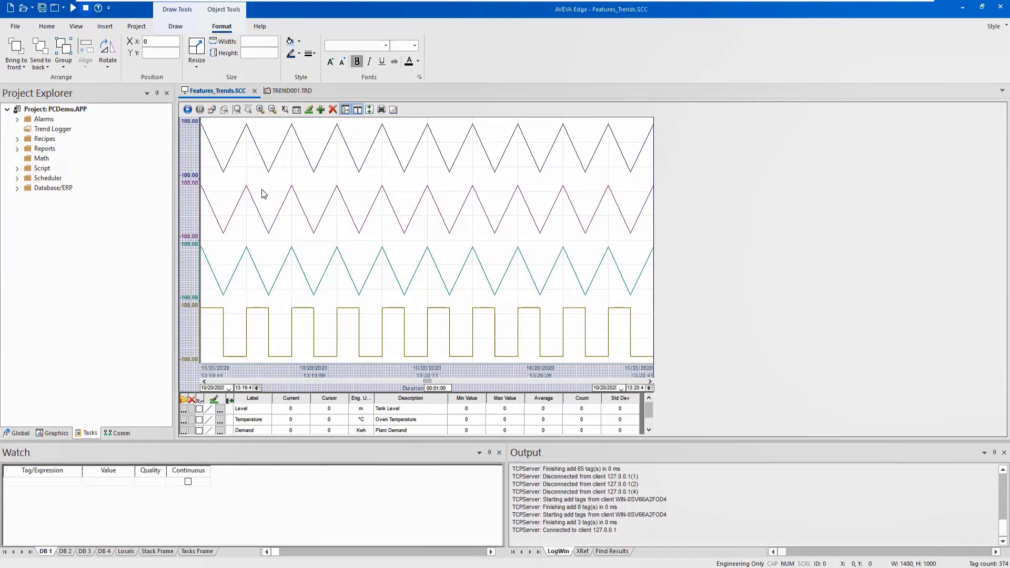
click(153, 200)
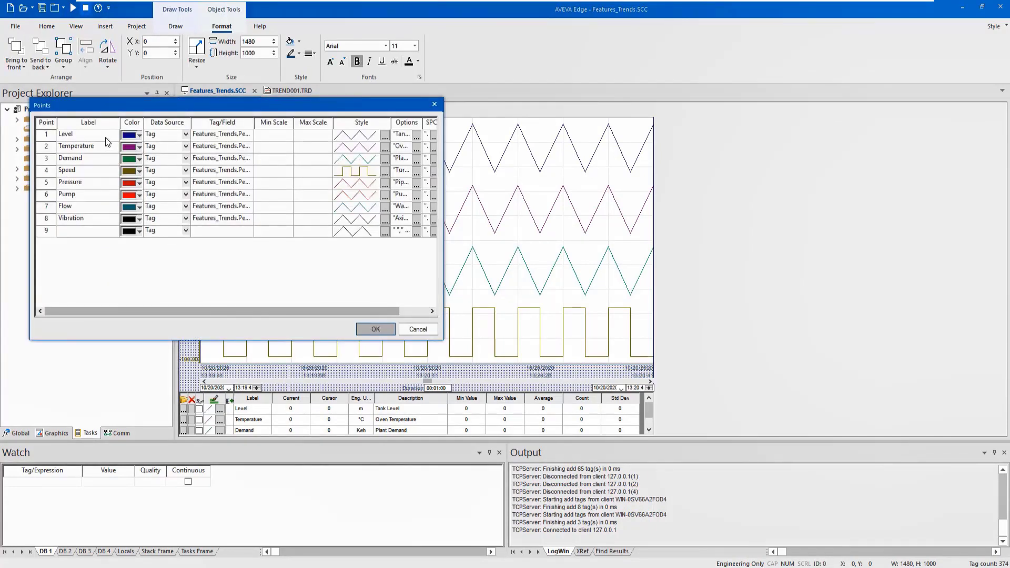
drag(105, 135, 83, 217)
right_click(85, 216)
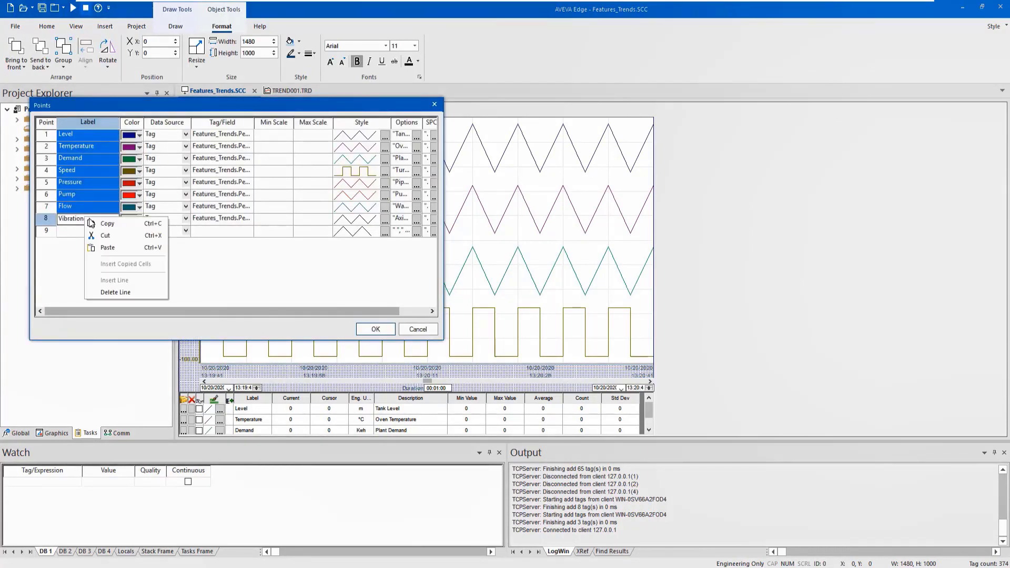
click(109, 226)
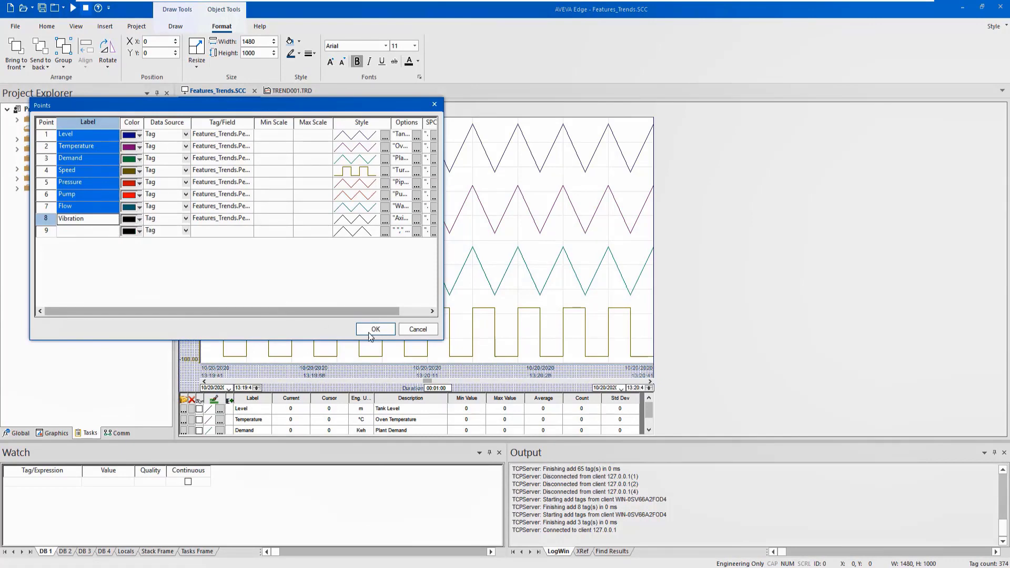
click(419, 331)
click(358, 166)
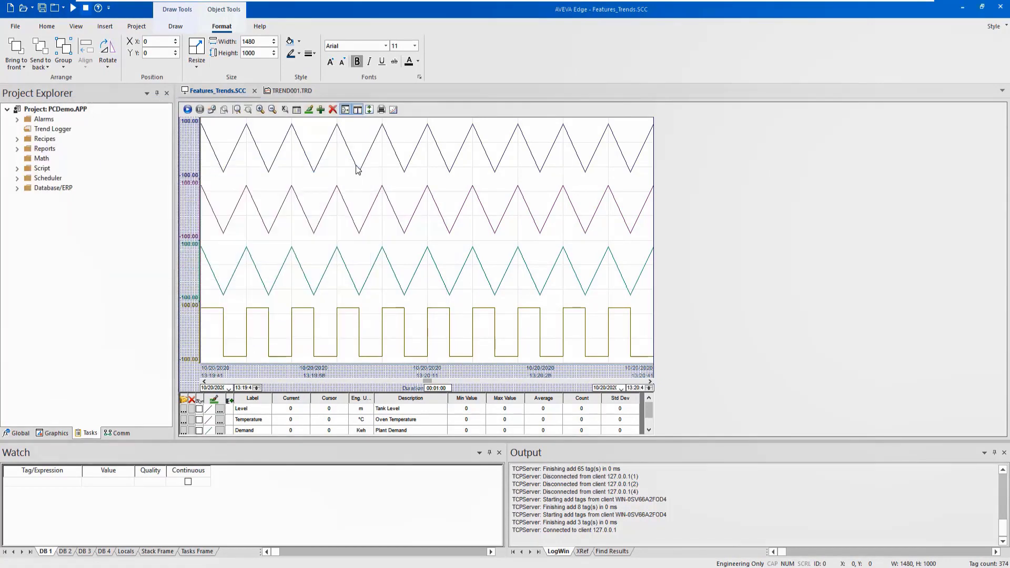
click(288, 88)
click(374, 224)
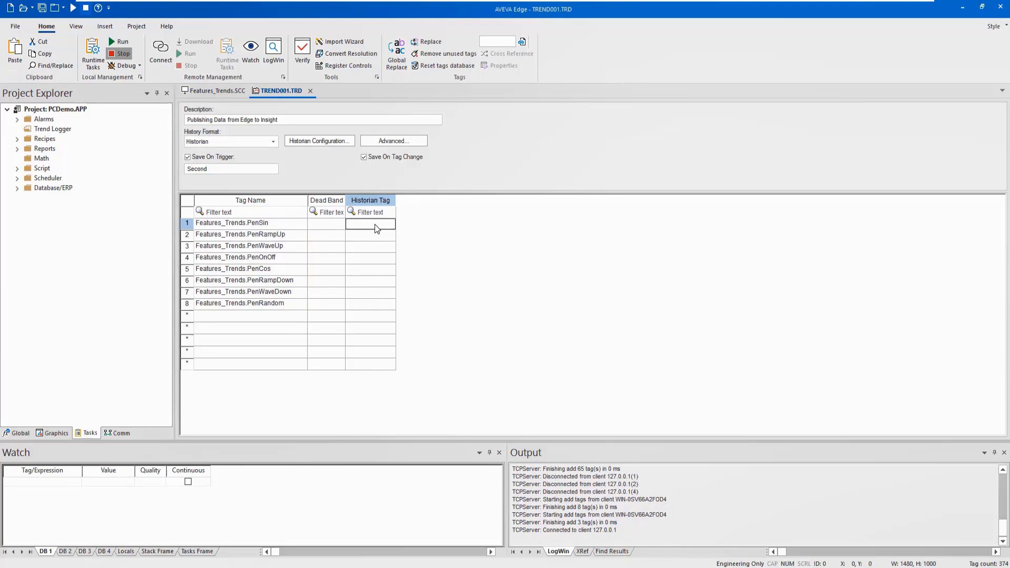
key(ctrl+v)
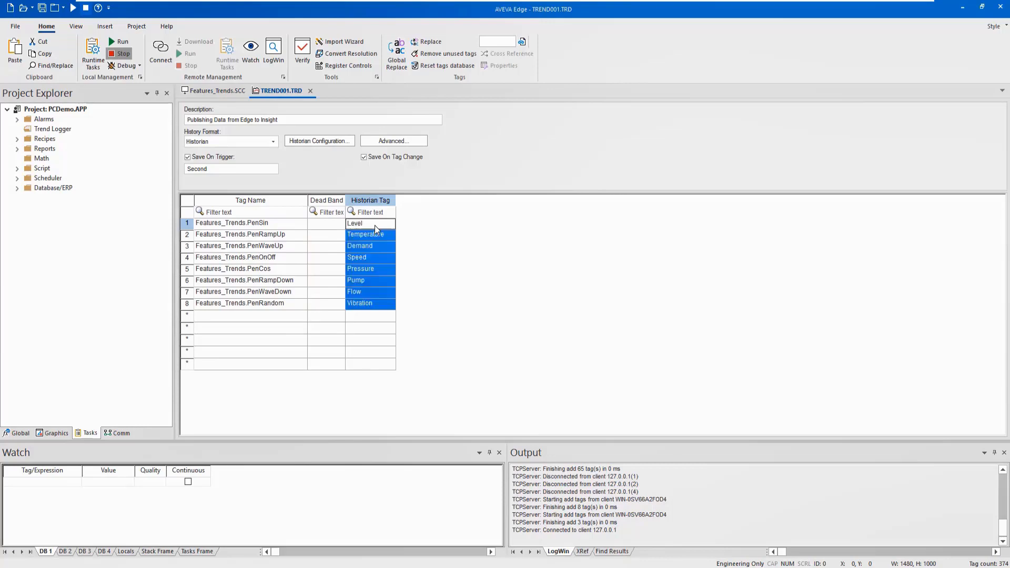
click(310, 91)
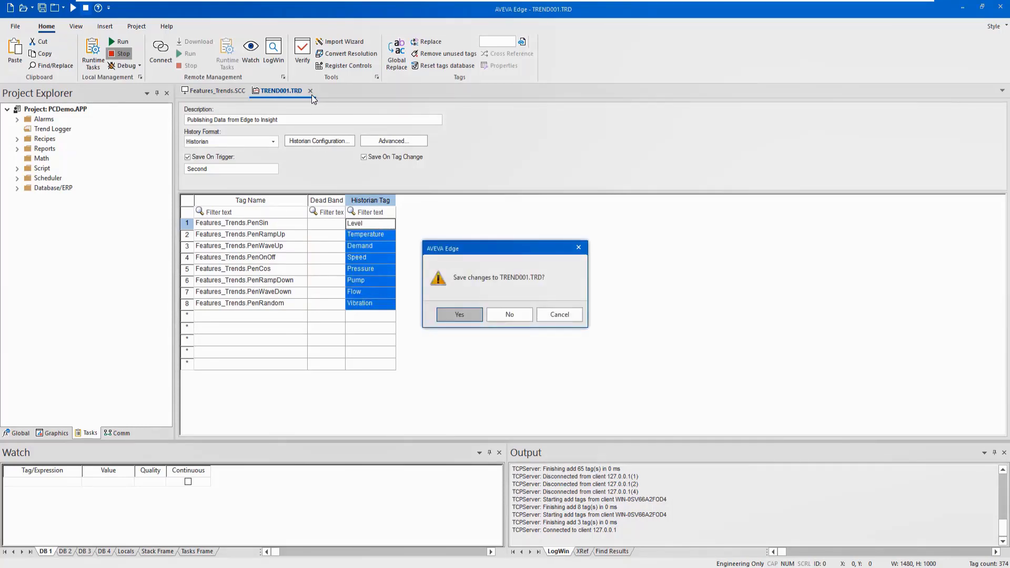
- Save the trend logger as sheet 1, close Features_Trends.SCC without saving, and run the project
click(441, 318)
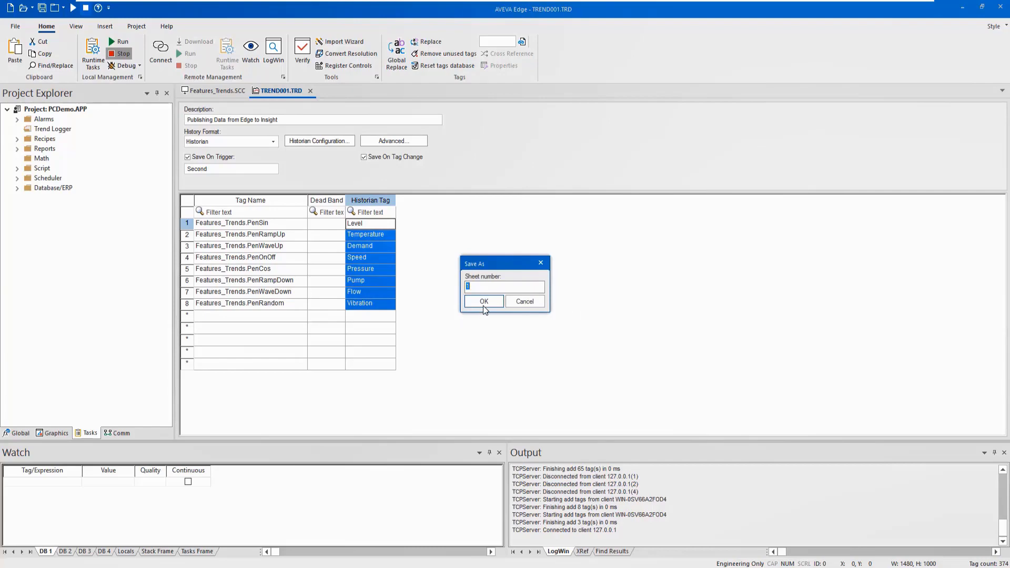
click(483, 303)
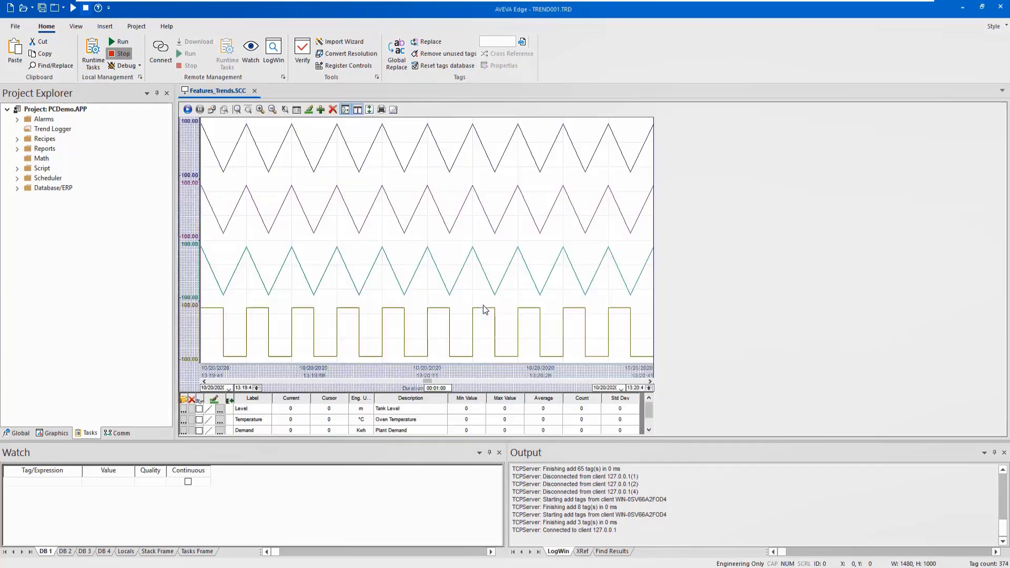
click(255, 90)
click(508, 314)
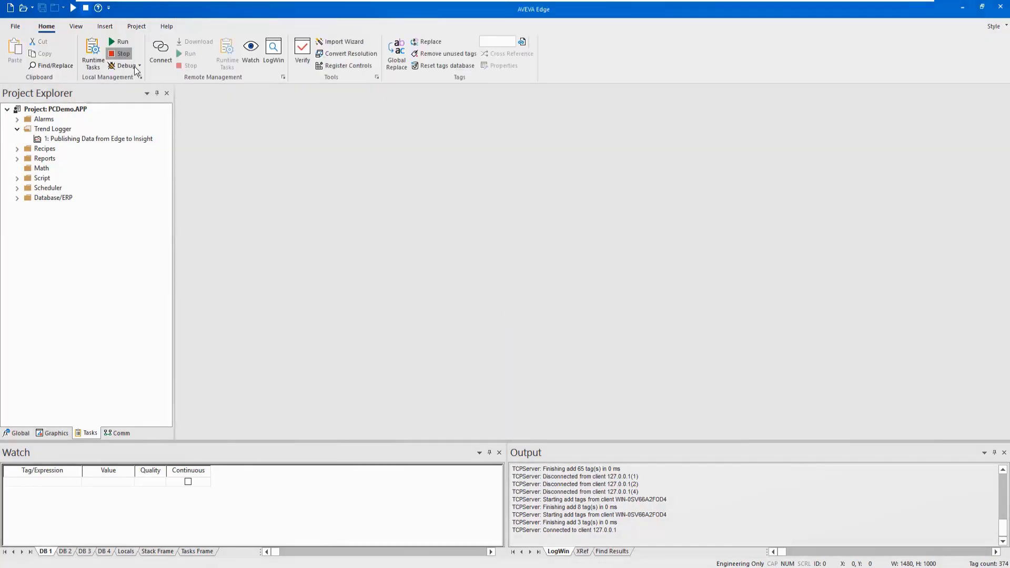
click(128, 52)
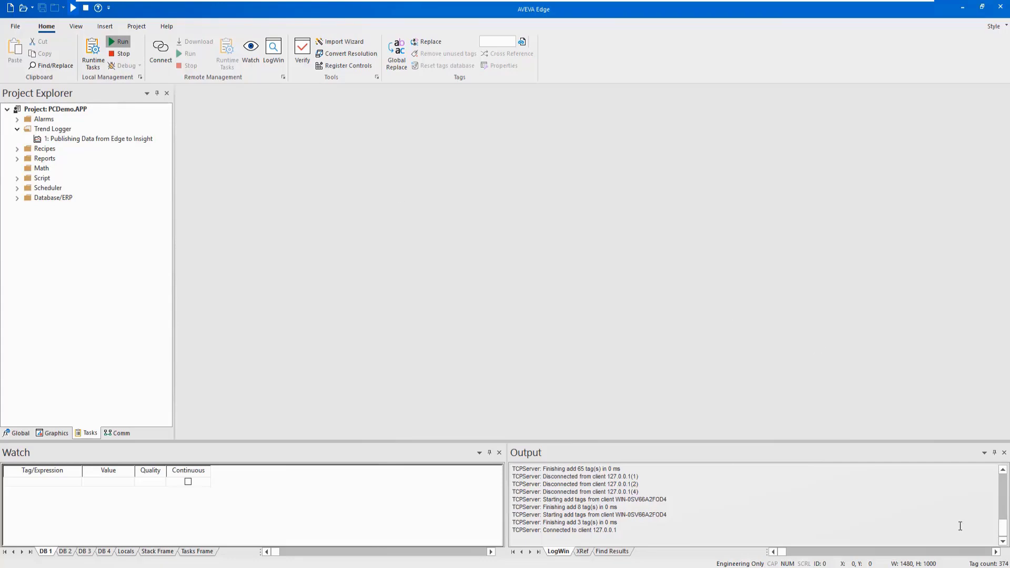
click(915, 567)
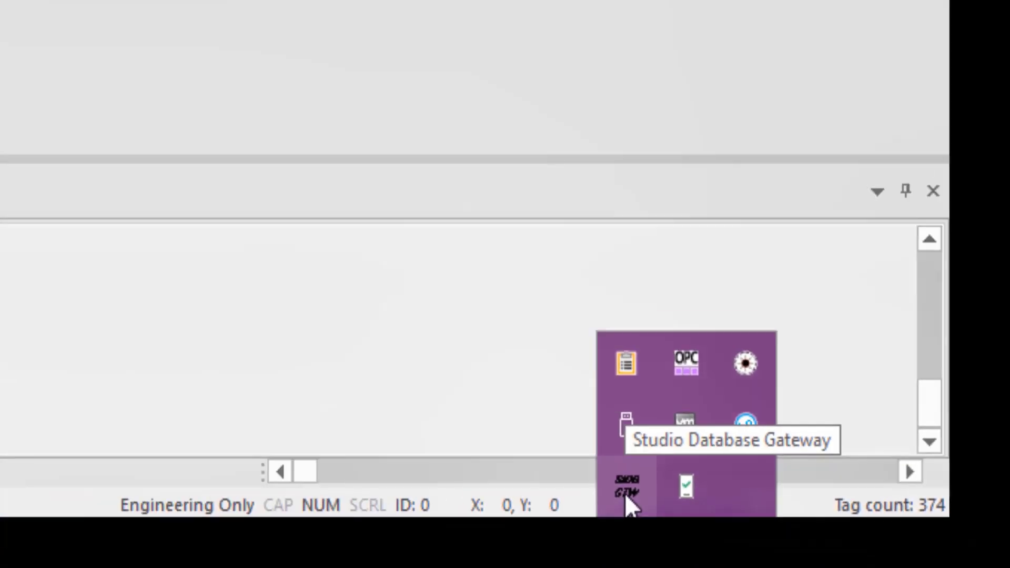
- From the Studio Database Gateway tray window, add an AVEVA Insight connection named Edge
click(626, 487)
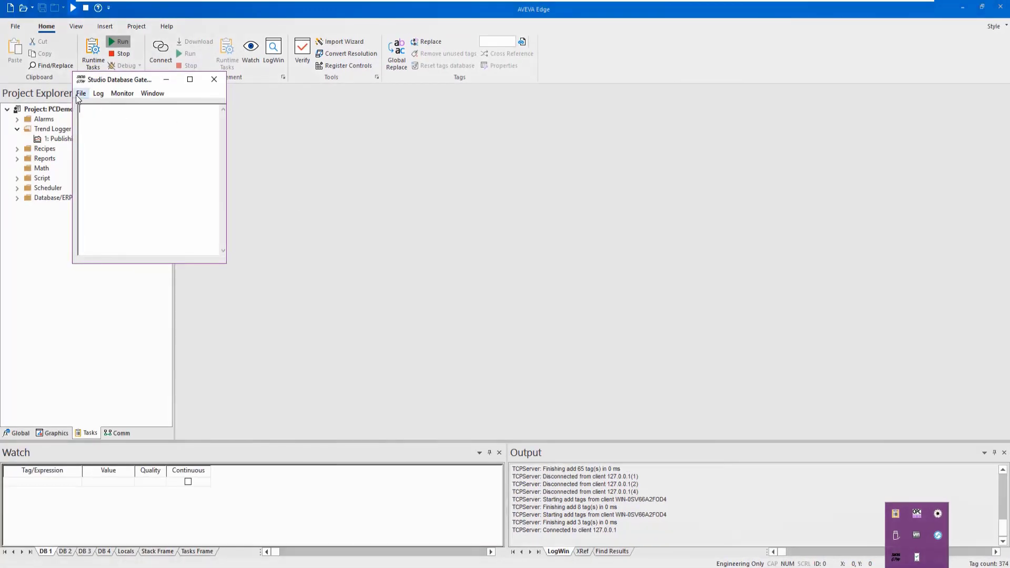
click(81, 93)
click(125, 118)
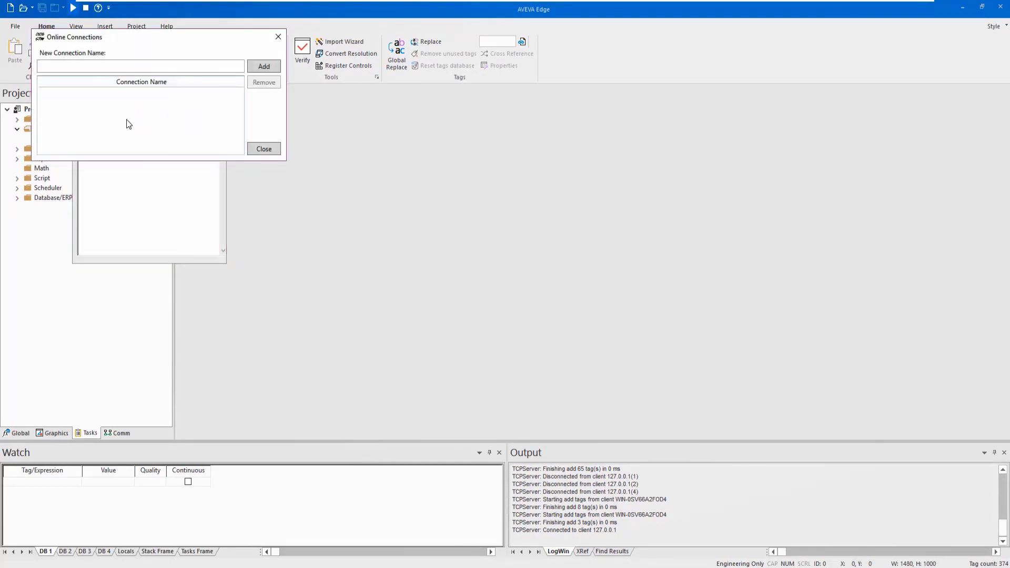
click(232, 66)
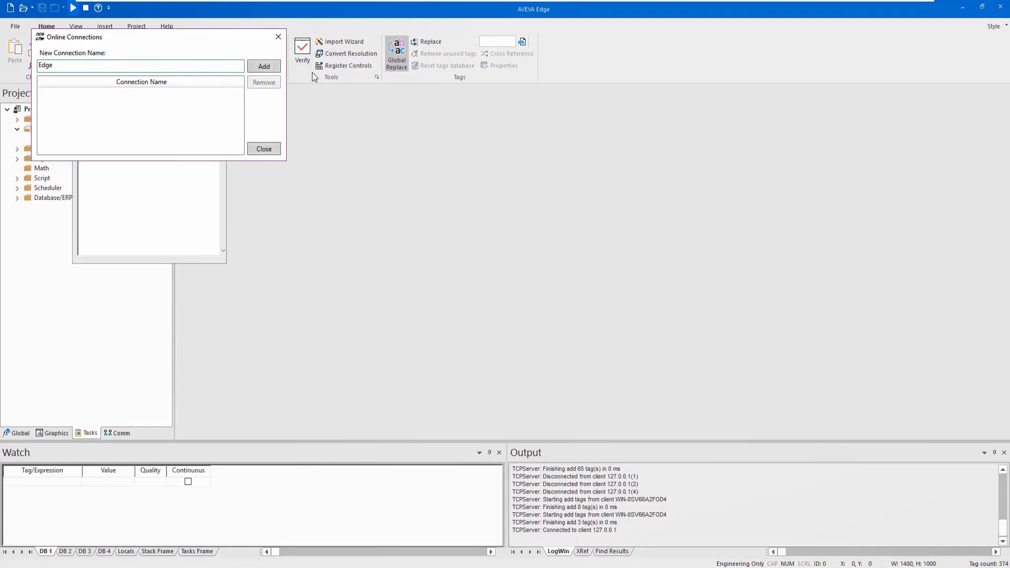
click(252, 66)
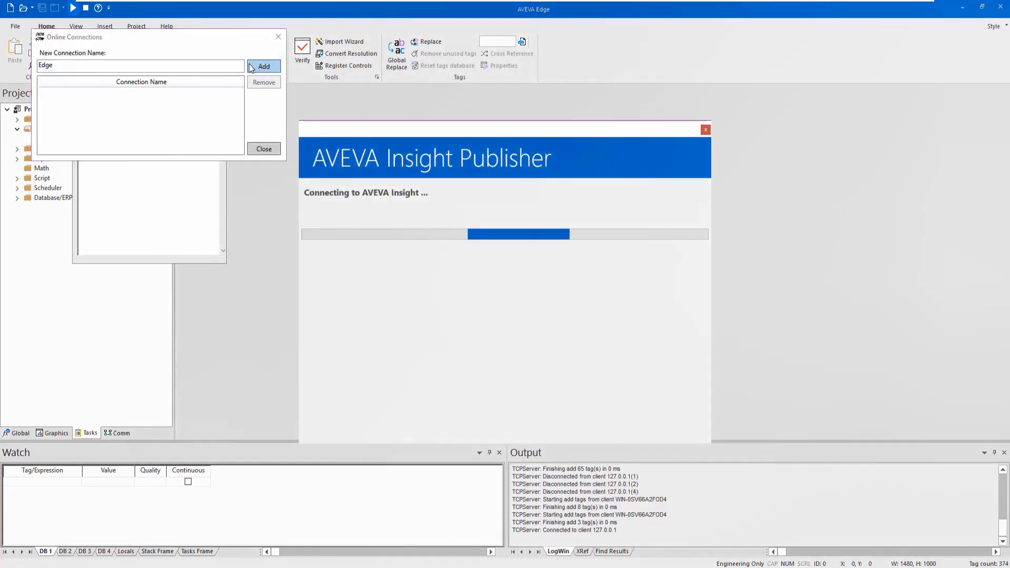
- Sign in to the North America region with the existing account's e-mail and password, staying signed in
click(521, 277)
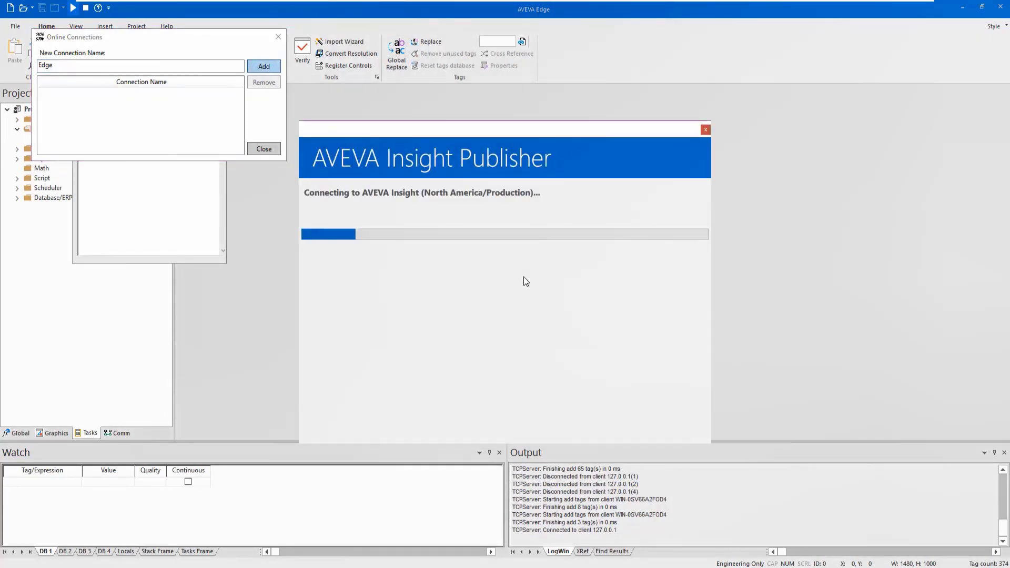
click(522, 276)
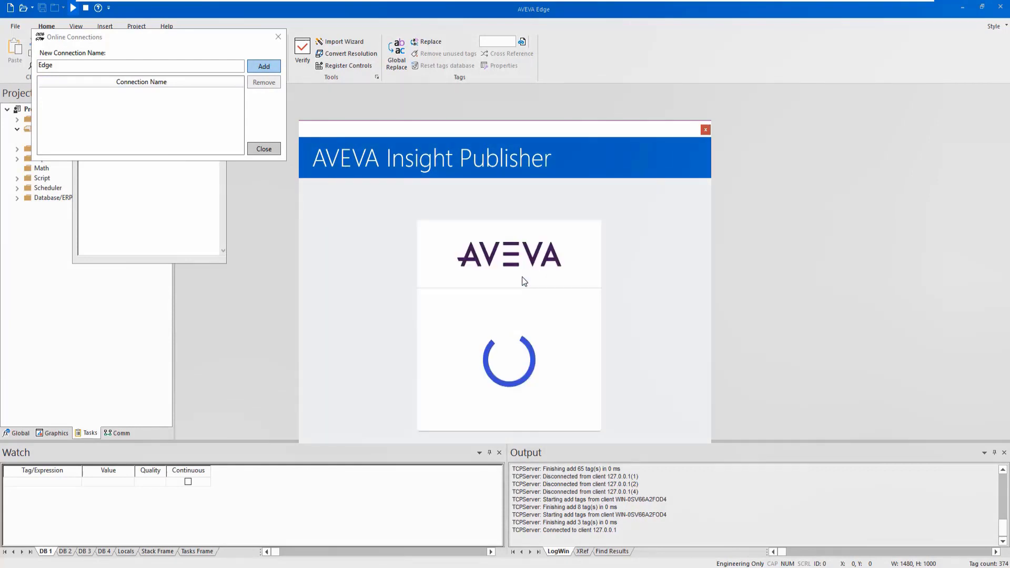
click(574, 392)
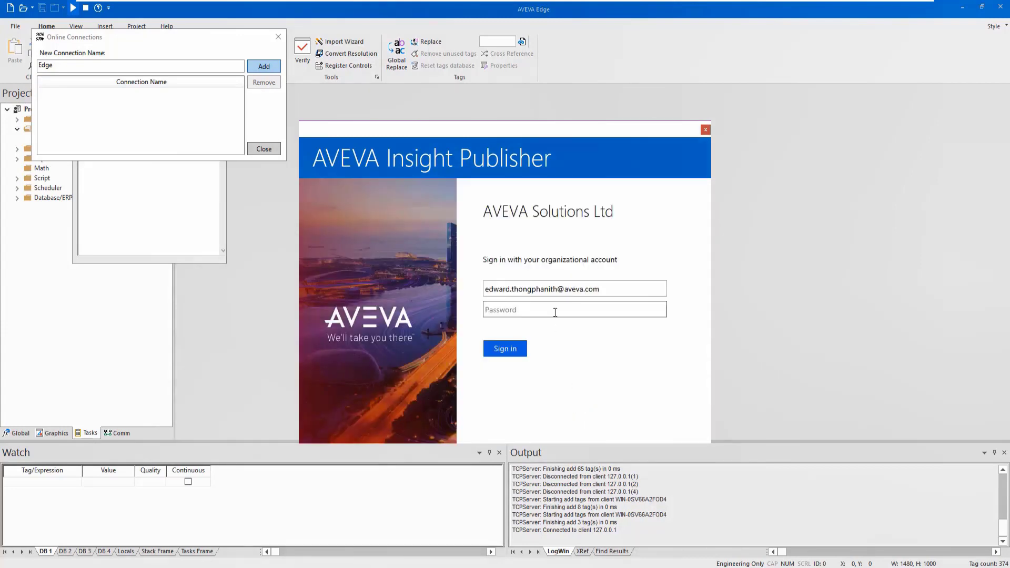
text(••)
key(Return)
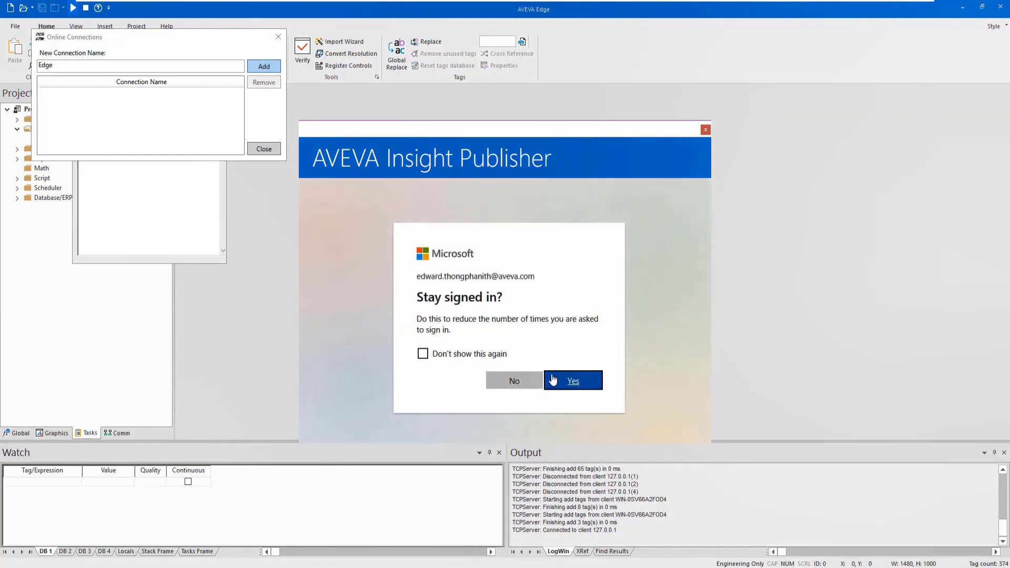
click(555, 381)
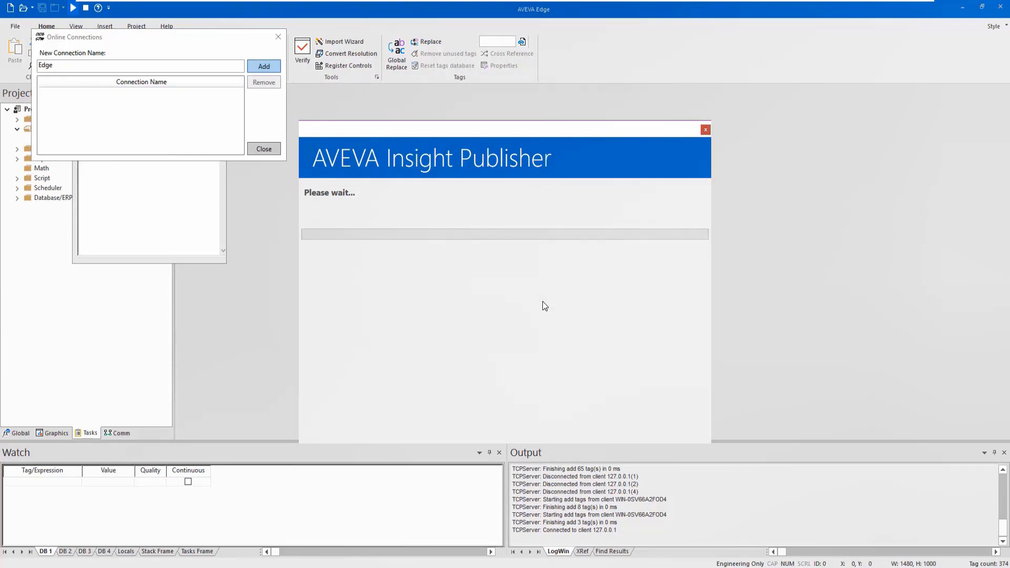
- Name the new data source Edge and publish it to AVEVA Insight
scroll(492, 408, down, 2)
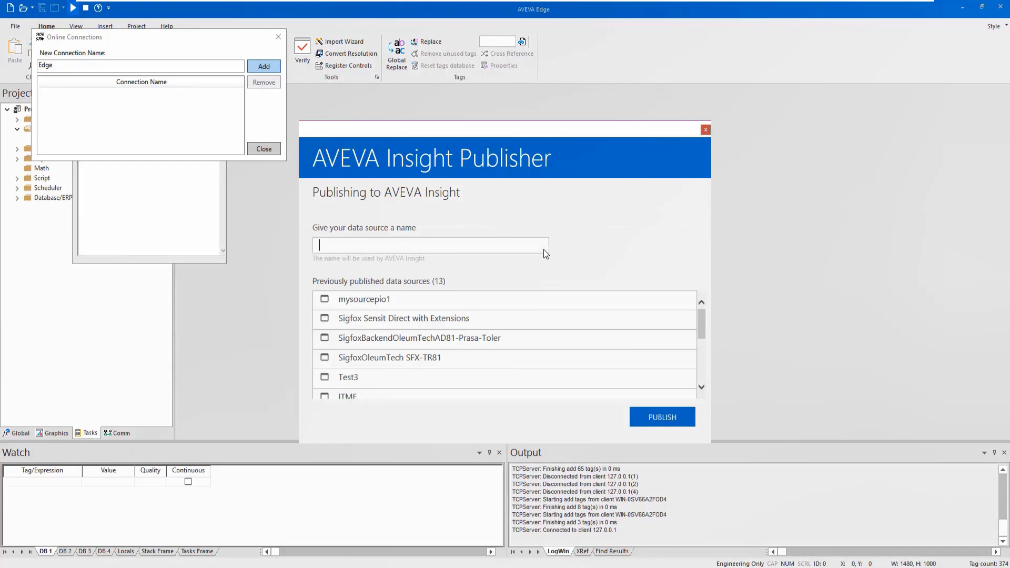
text(Edge)
click(658, 418)
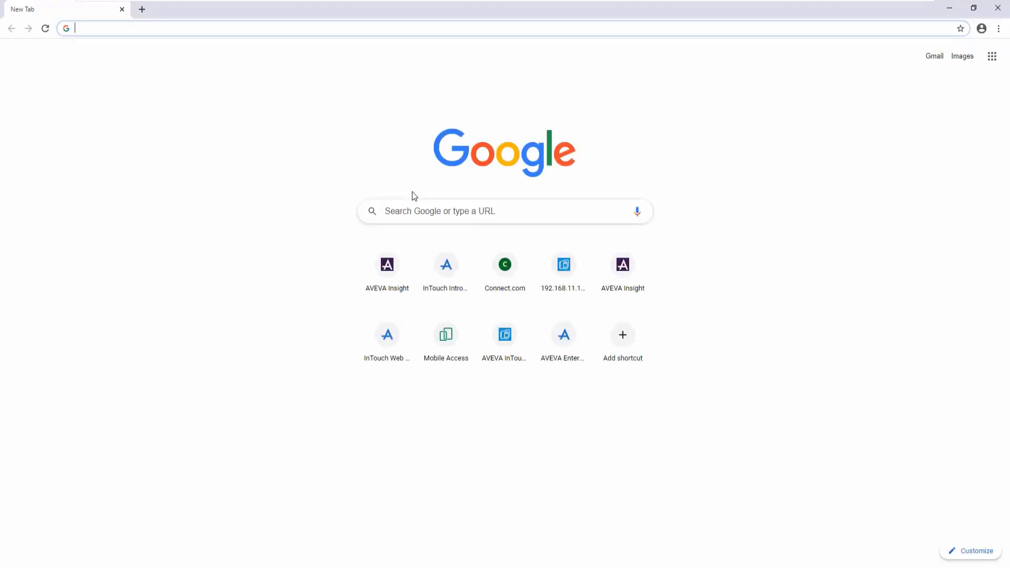
- Open the AVEVA Insight portal from the browser's new tab, sign in, and show the suite apps list
click(387, 274)
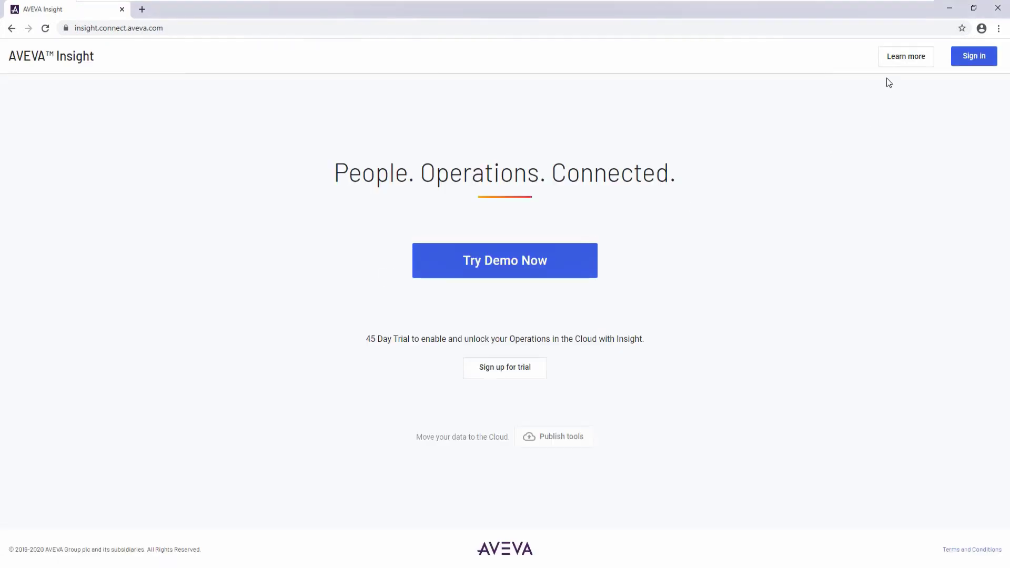
click(978, 62)
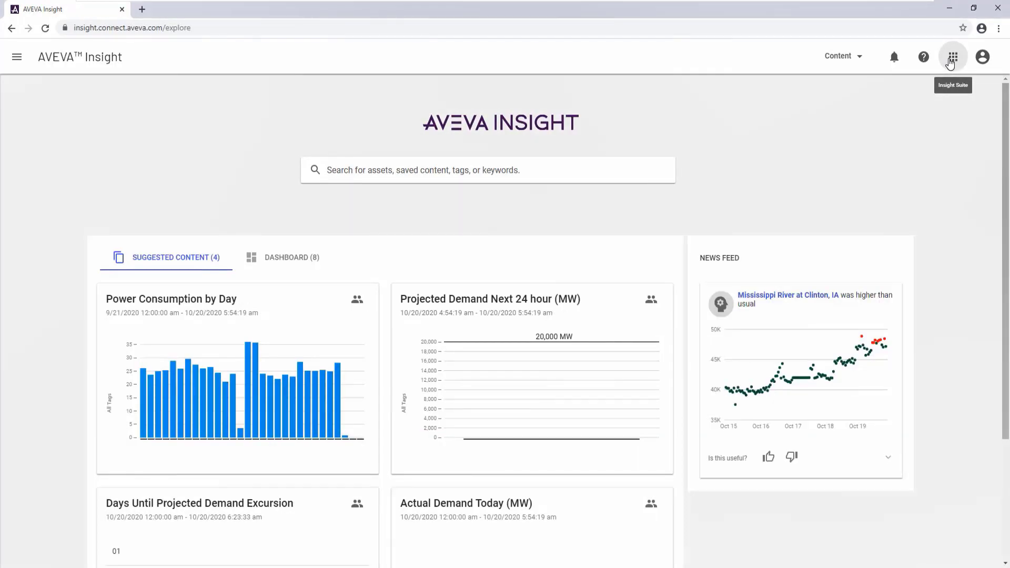
click(951, 59)
click(928, 117)
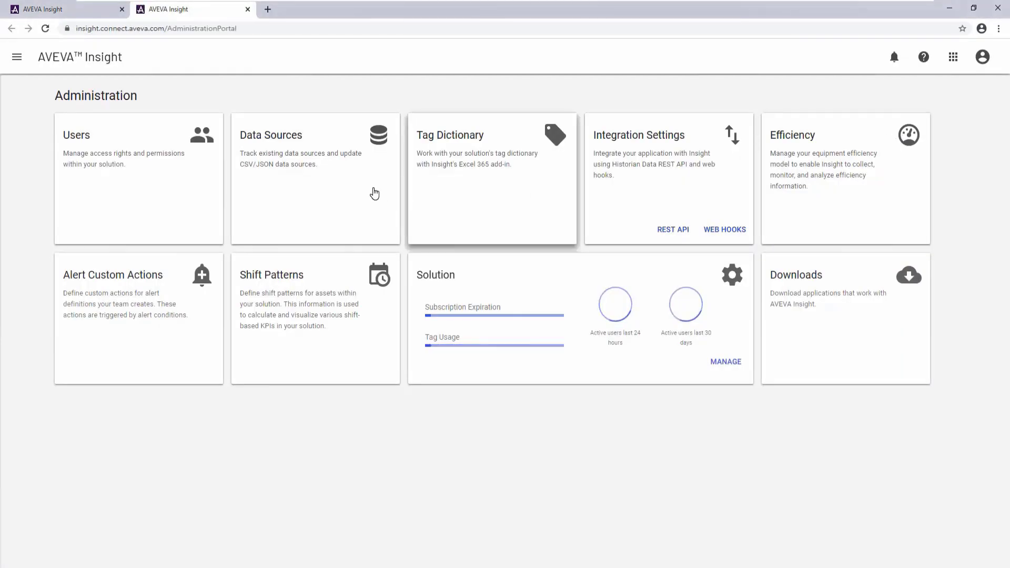
click(362, 192)
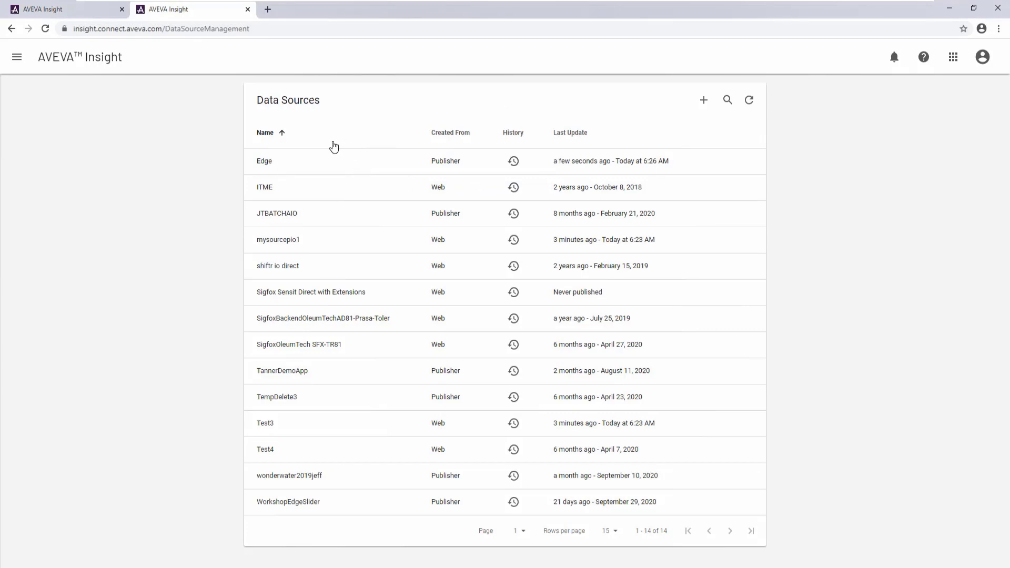
click(70, 61)
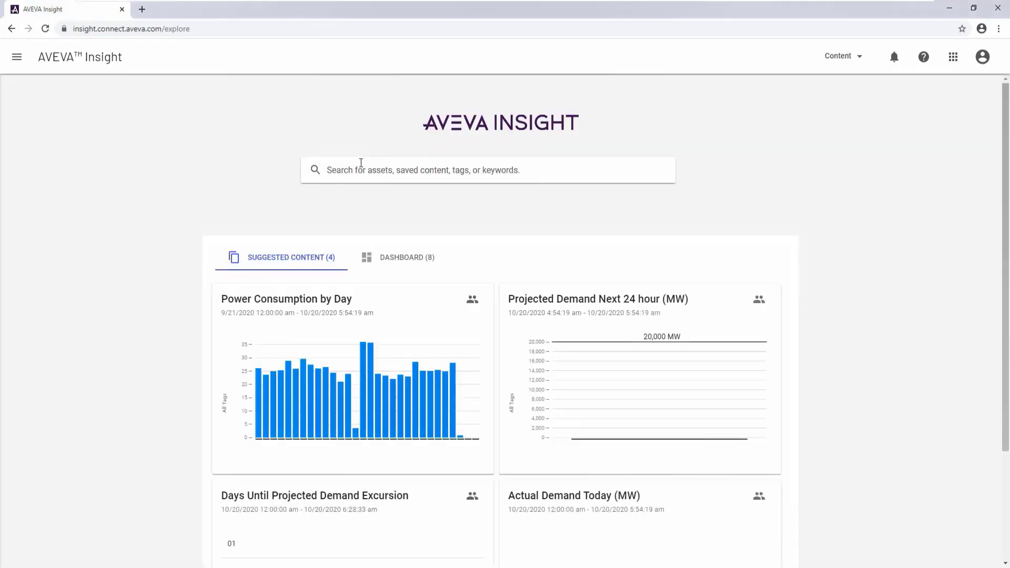
- Search Insight for 'edge' and add all eight Edge source tags, Demand through Vibration
click(361, 170)
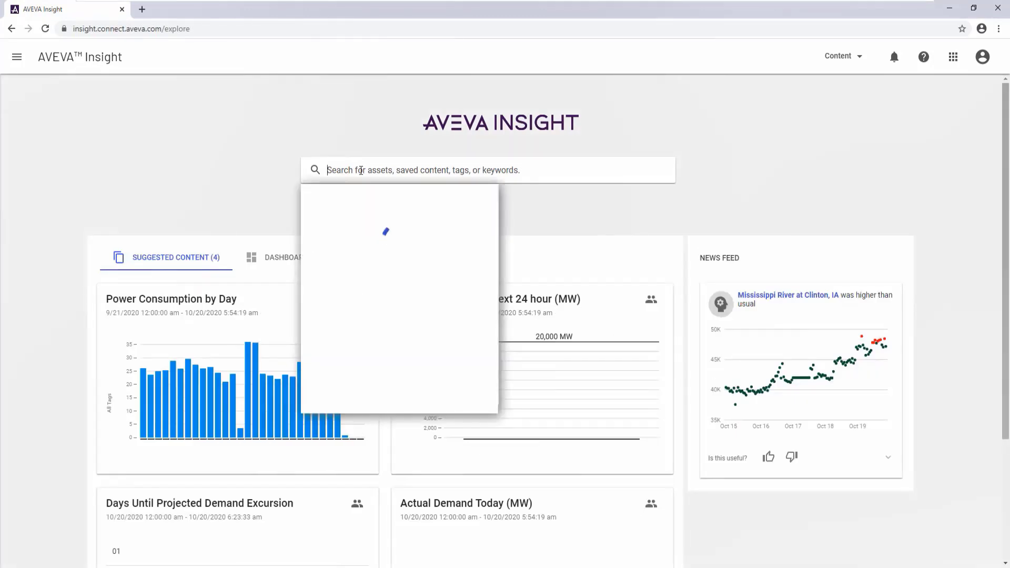
text(edge)
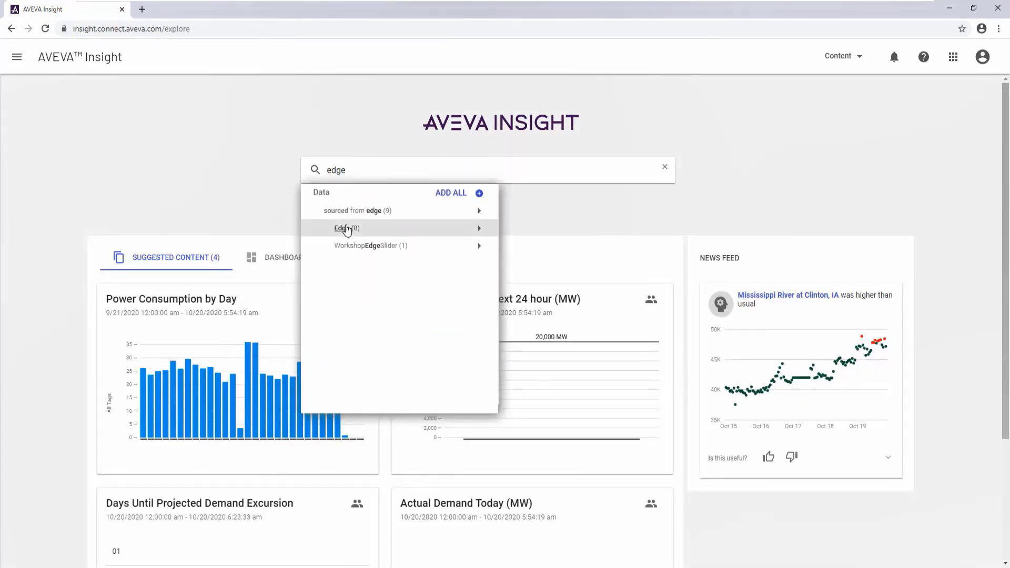
click(478, 227)
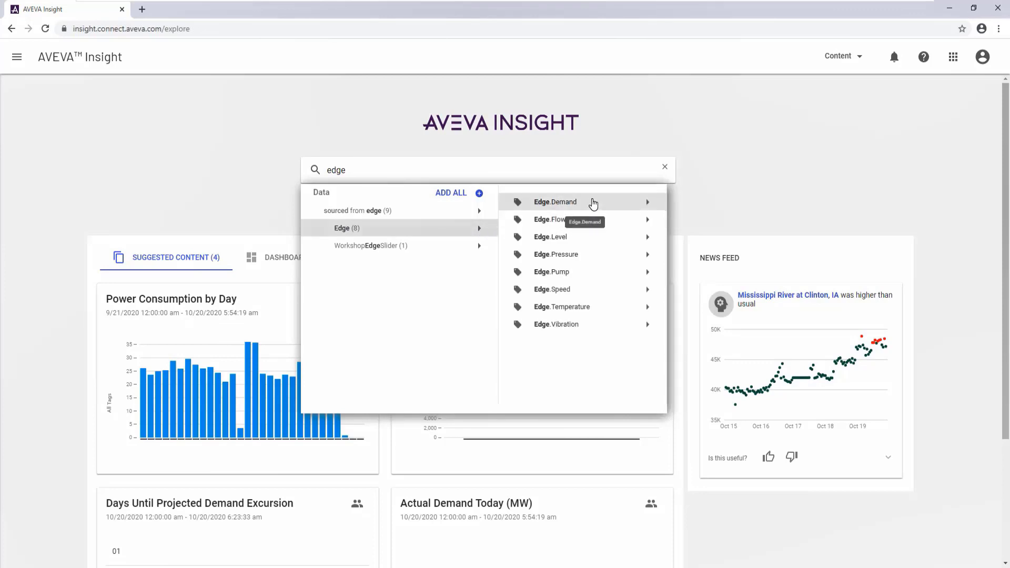
click(340, 230)
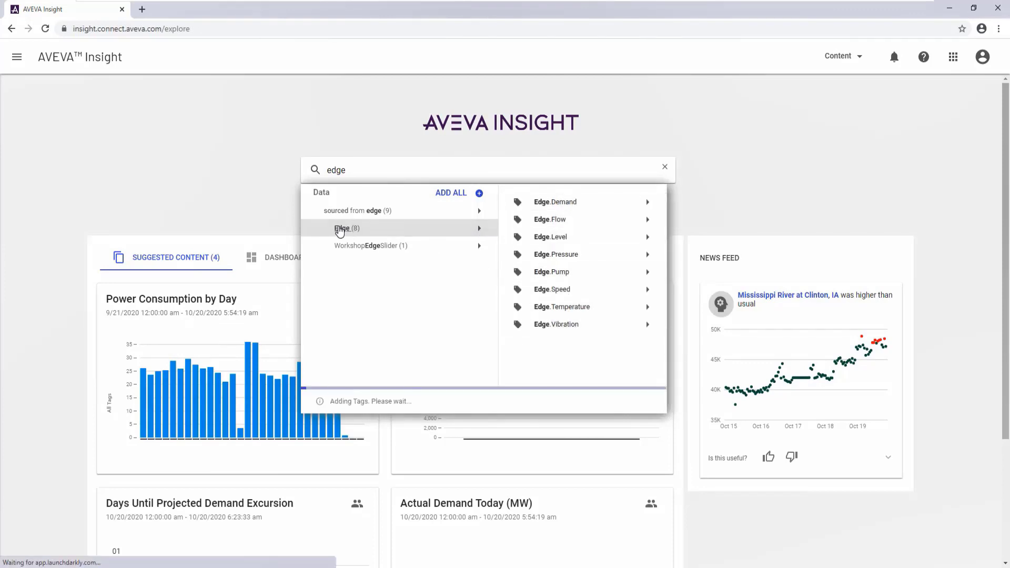